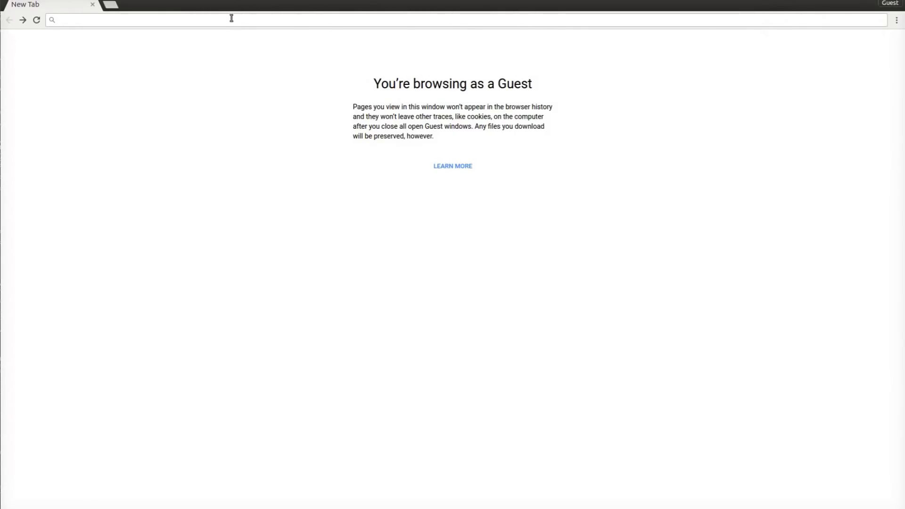
- Search for 'ubuntu' and open the ubuntu-fr Téléchargement page
type("ubuntu")
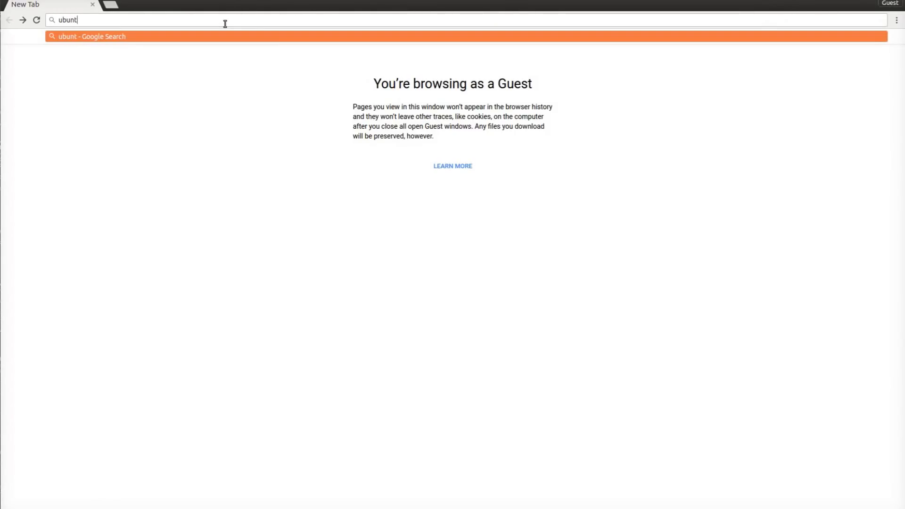
key("Return")
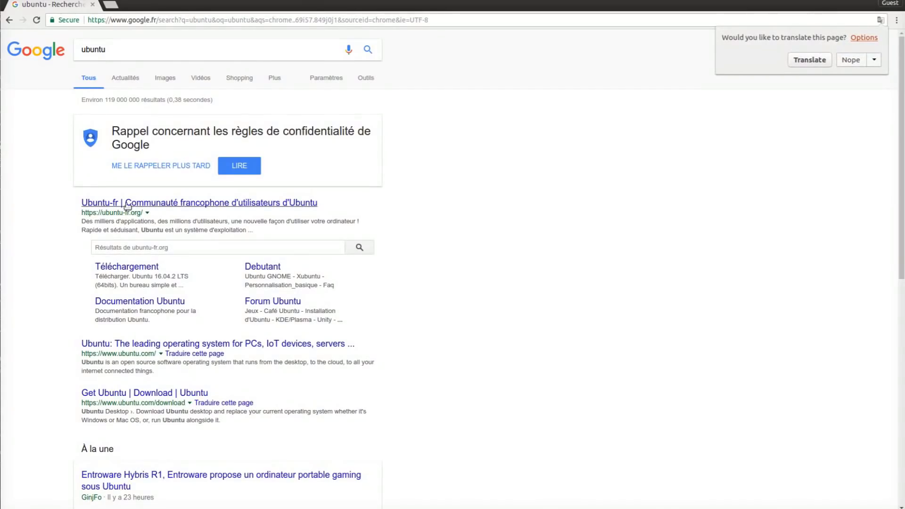
left_click(100, 266)
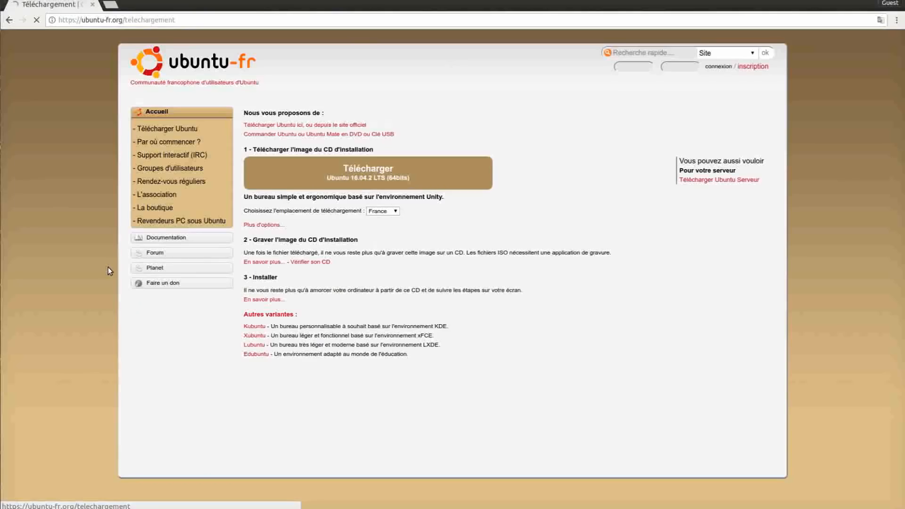
- Start the Ubuntu 16.04.2 LTS ISO download and reveal the 'Plus d'options...' download choices
left_click(355, 170)
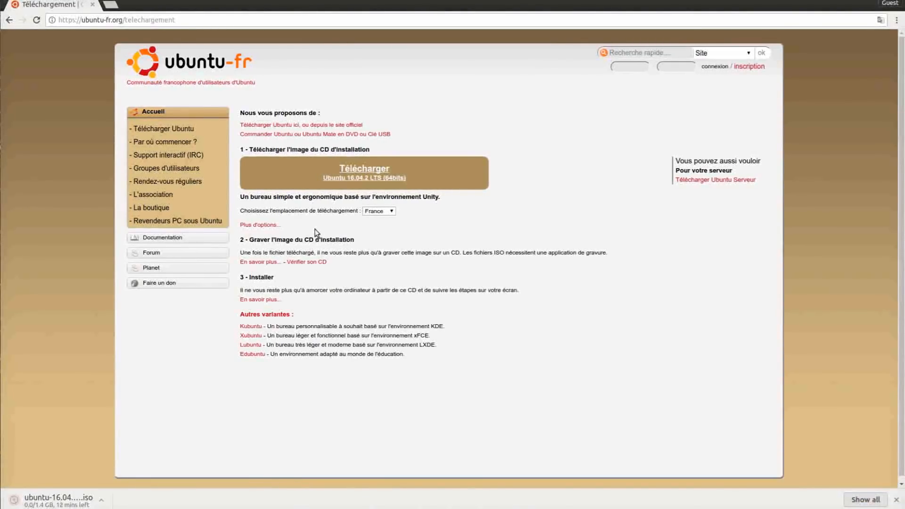
left_click(249, 226)
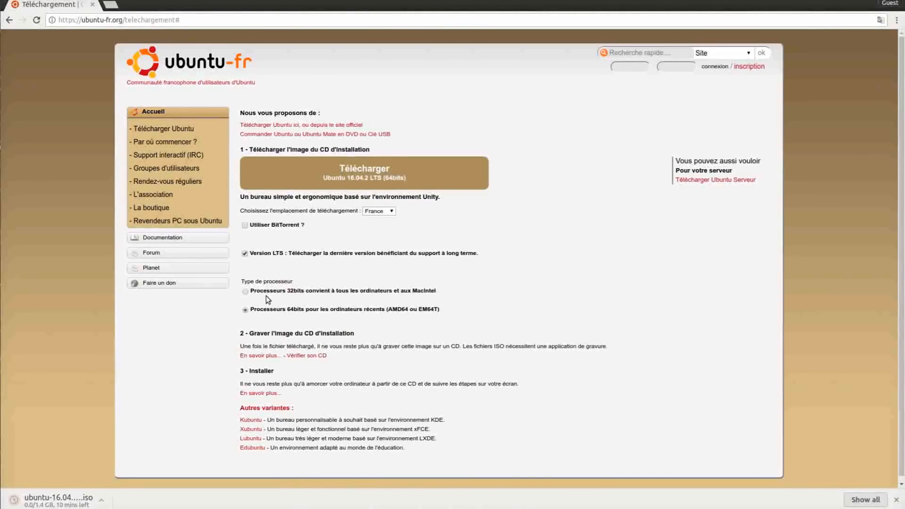
left_click_drag(244, 281, 293, 282)
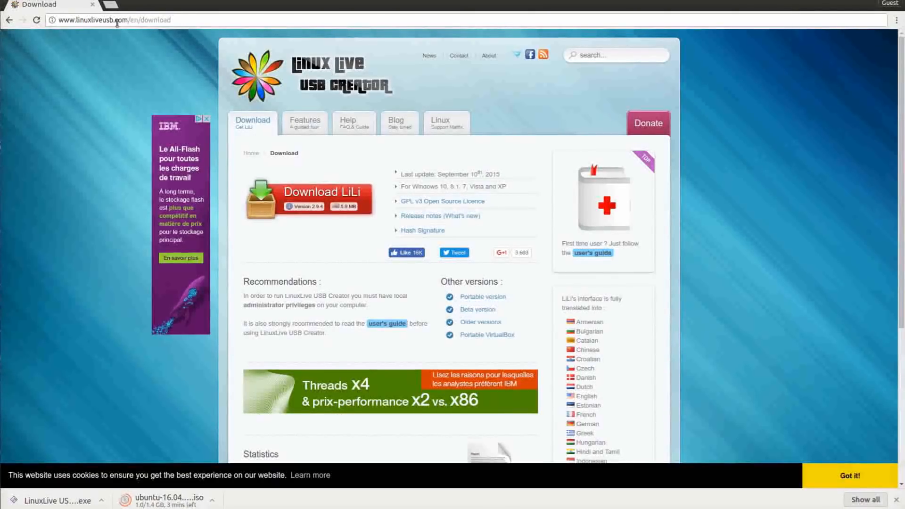
- Download the LinuxLive USB Creator installer from linuxliveusb.com and open LiLi's User's Guide under Help
left_click_drag(128, 21, 41, 19)
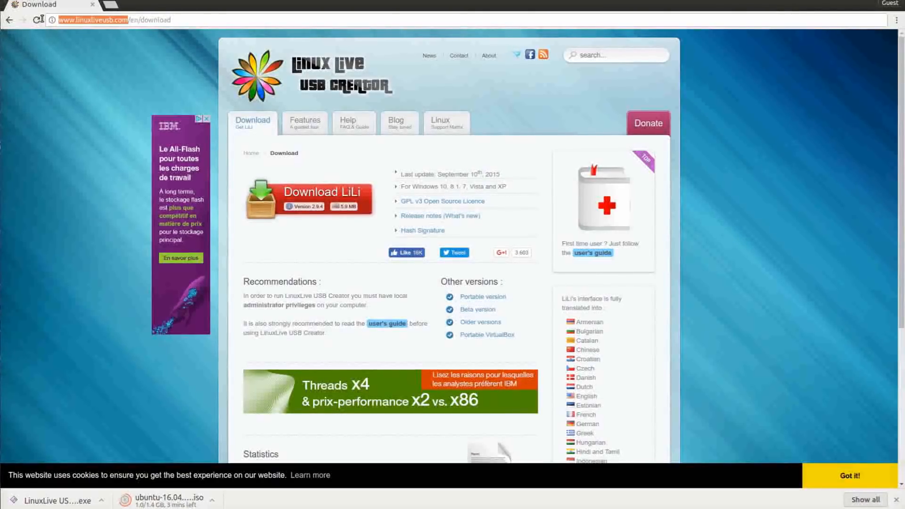
left_click(77, 22)
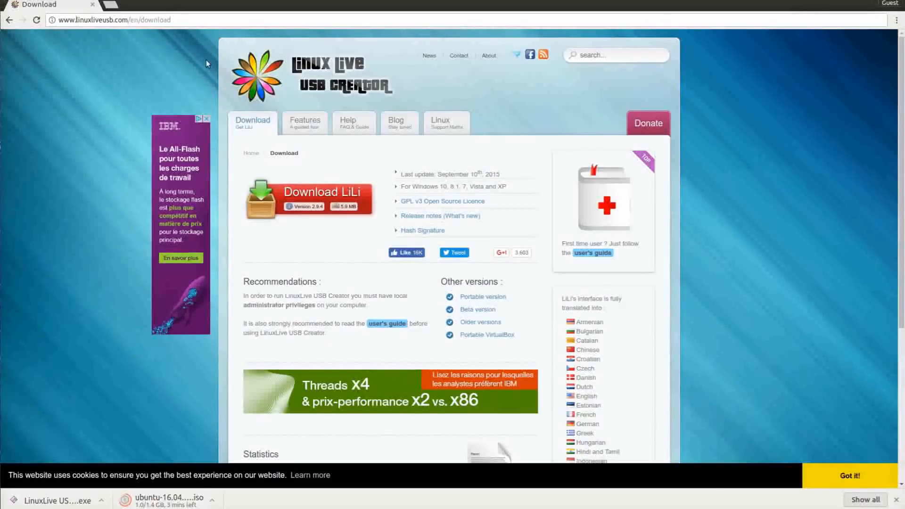
left_click(290, 195)
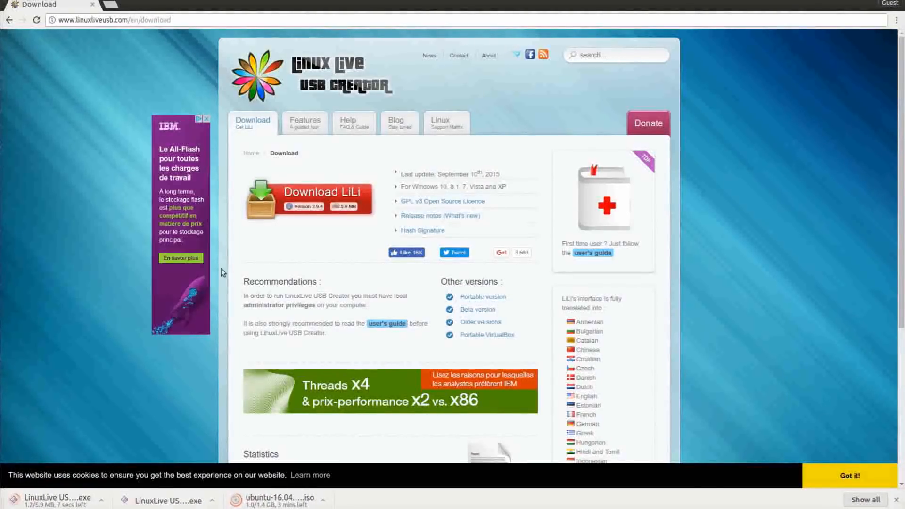
mouse_move(354, 126)
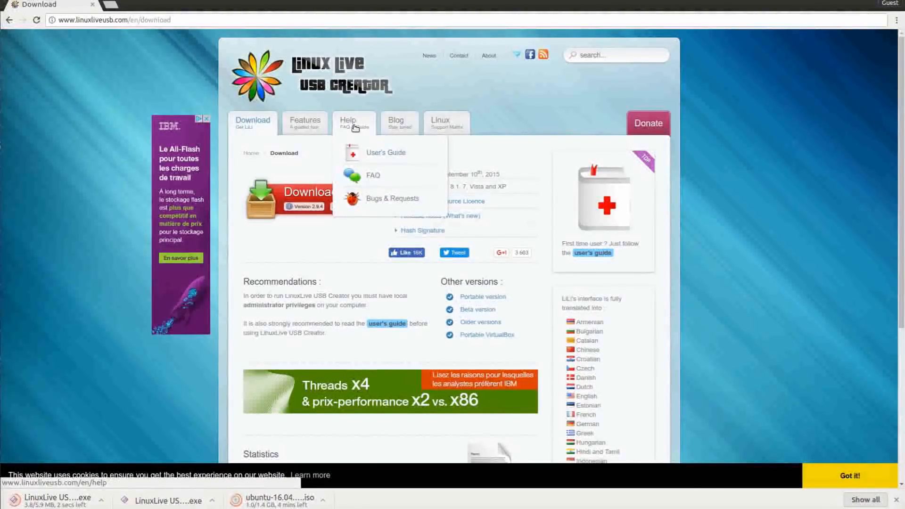
left_click(362, 153)
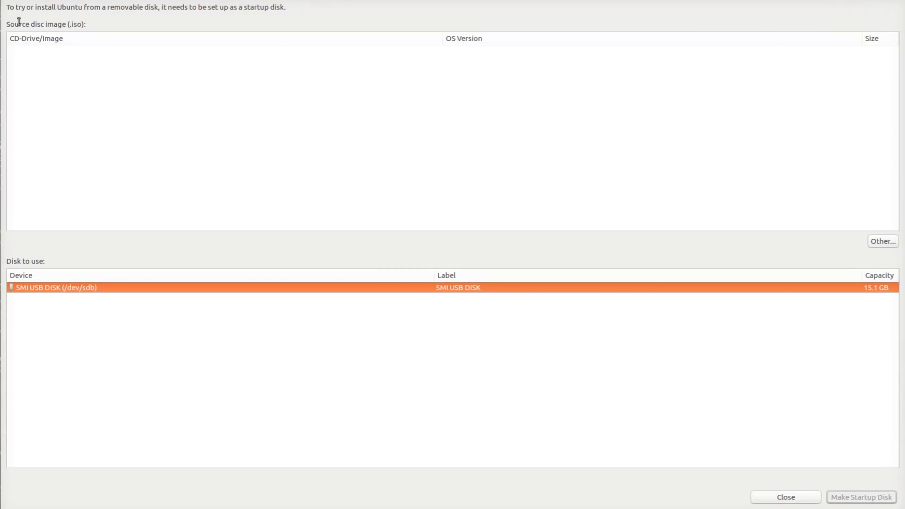
left_click_drag(10, 28, 87, 27)
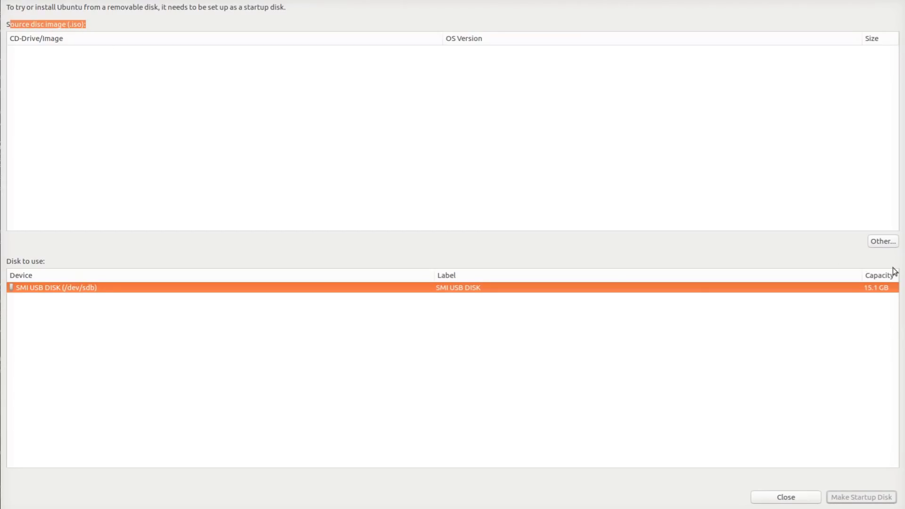
left_click(883, 243)
left_click(339, 248)
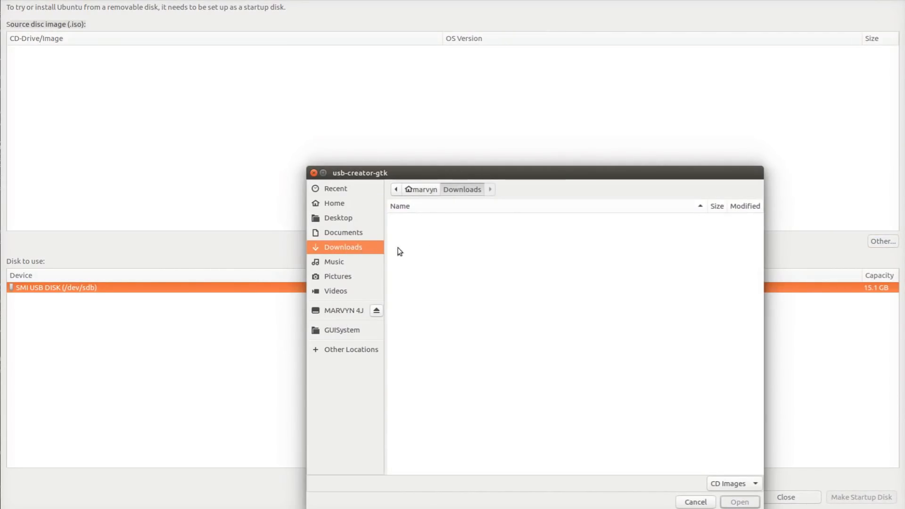
left_click(693, 502)
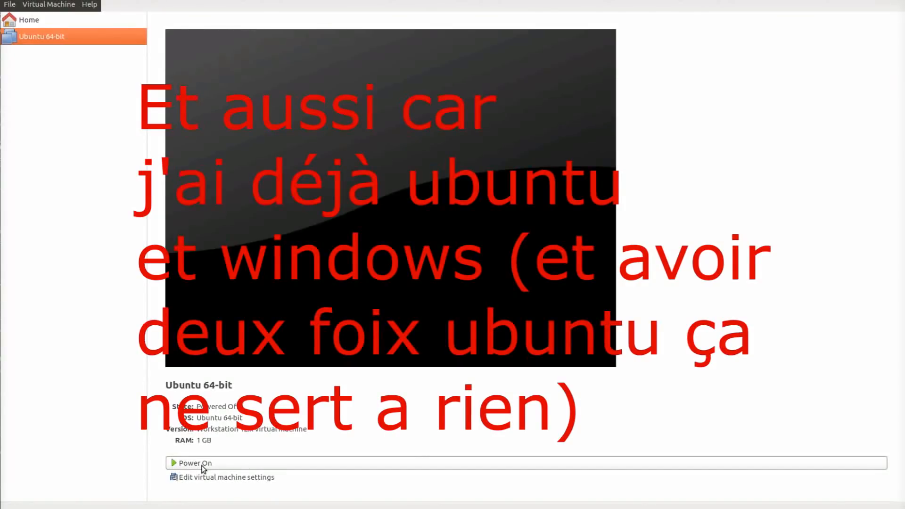
- Power on the Ubuntu 64-bit VM and choose Remind Me Later for the VMware Tools update
left_click(203, 465)
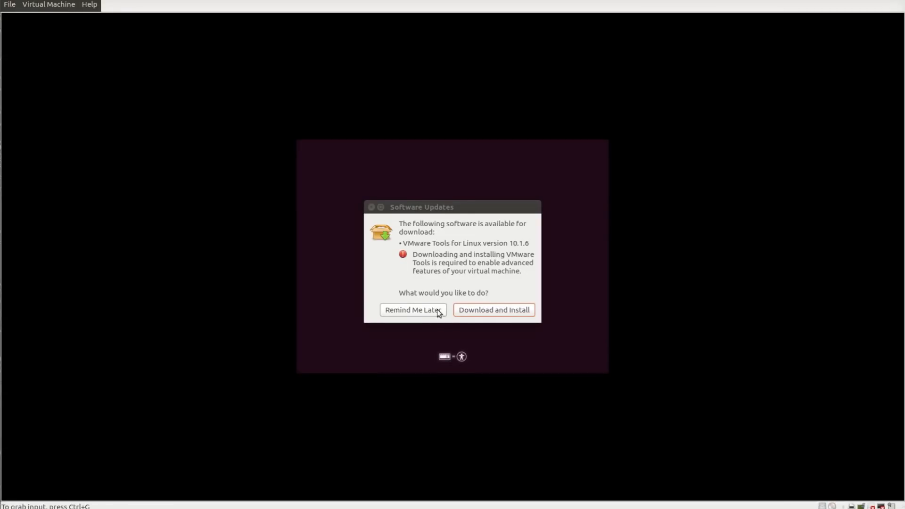
left_click(417, 310)
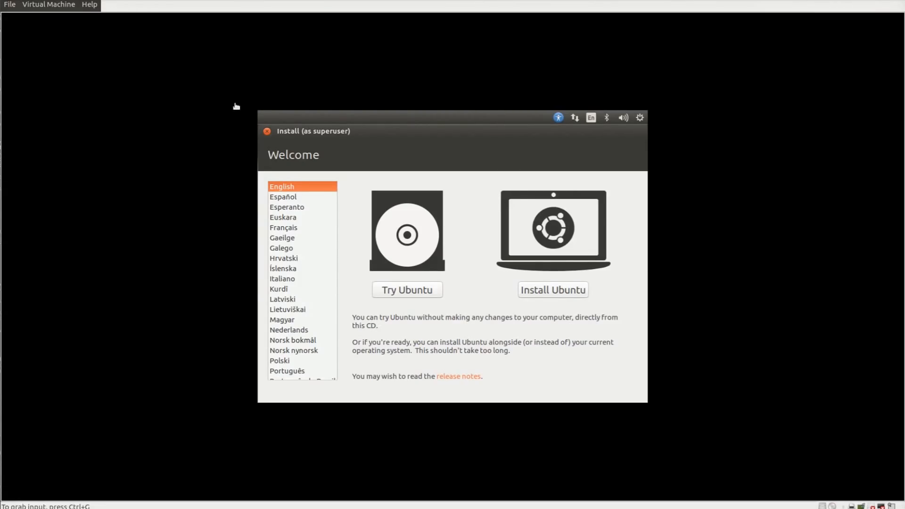
- Select Français as the installer language and choose Installer Ubuntu
left_click(311, 133)
mouse_move(338, 233)
left_mouse_down()
mouse_move(321, 309)
mouse_move(330, 276)
mouse_move(322, 234)
left_mouse_up()
left_click(292, 244)
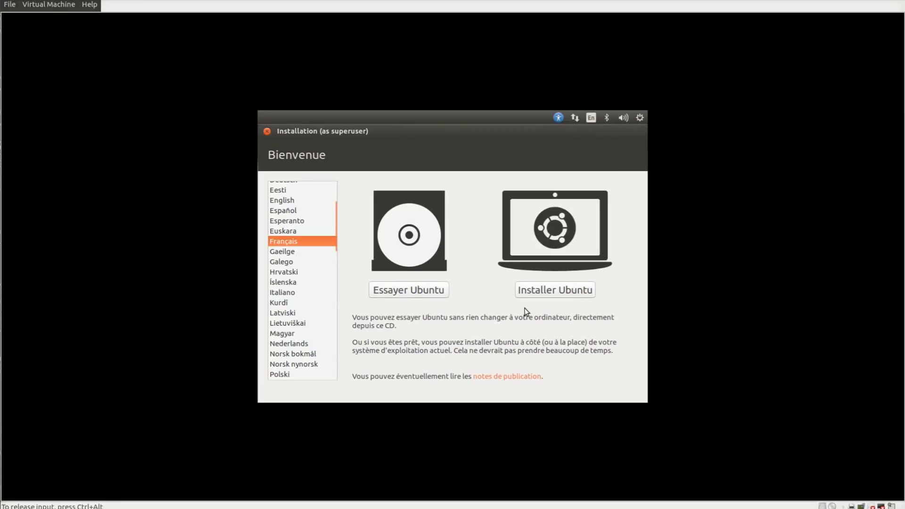
left_click(547, 293)
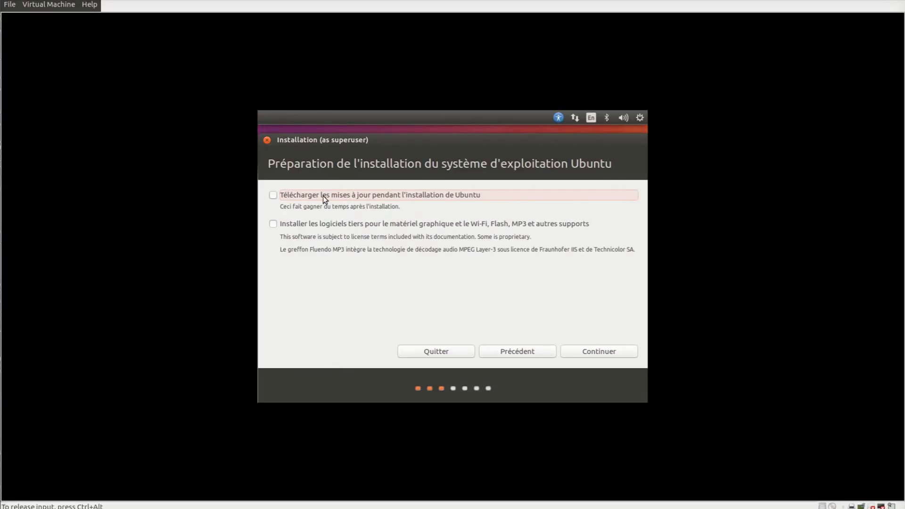
- Leave 'Télécharger les mises à jour' and third-party software unticked, then continue
left_click(327, 196)
left_click(273, 196)
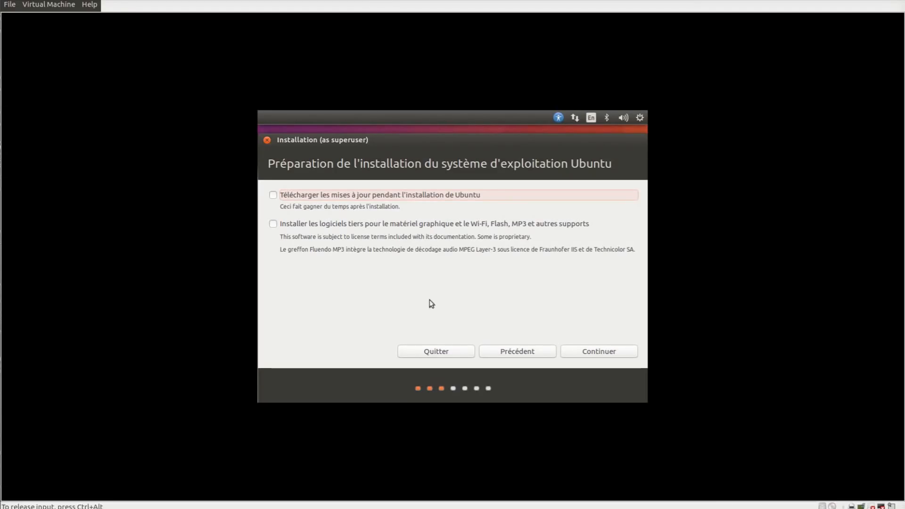
left_click(597, 351)
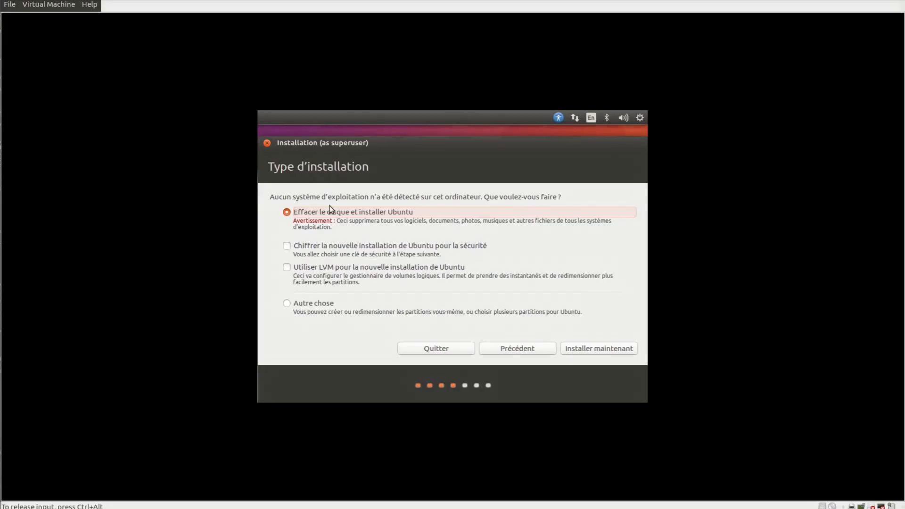
- Keep 'Effacer le disque et installer Ubuntu' with encryption and LVM off, then choose Installer maintenant
left_click(359, 248)
left_click(338, 245)
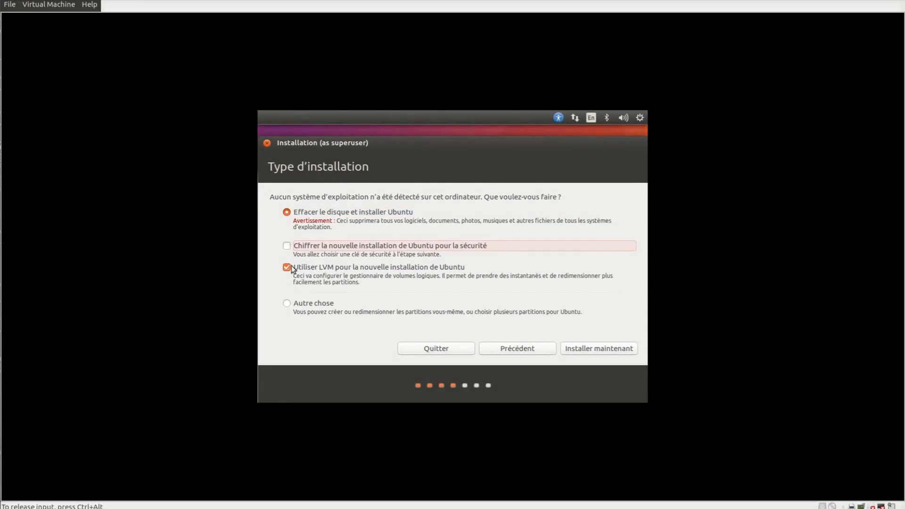
left_click(287, 268)
left_click(287, 267)
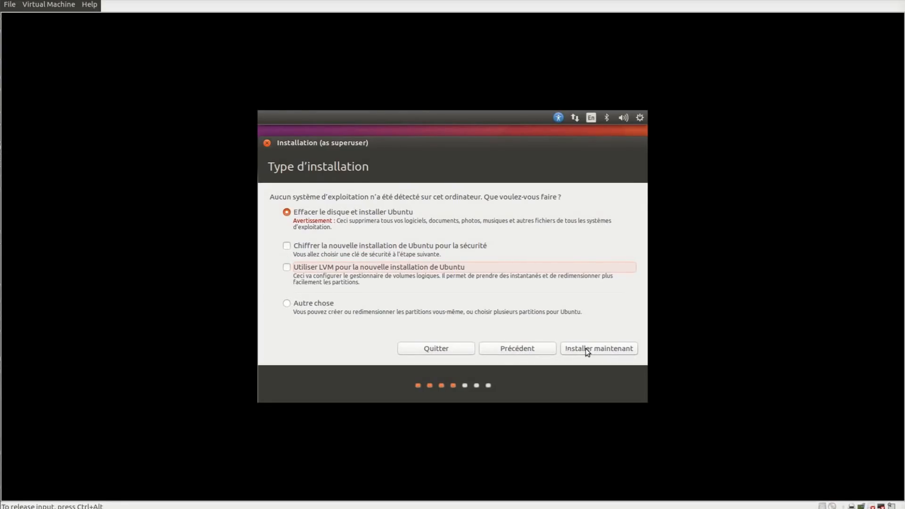
left_click(298, 302)
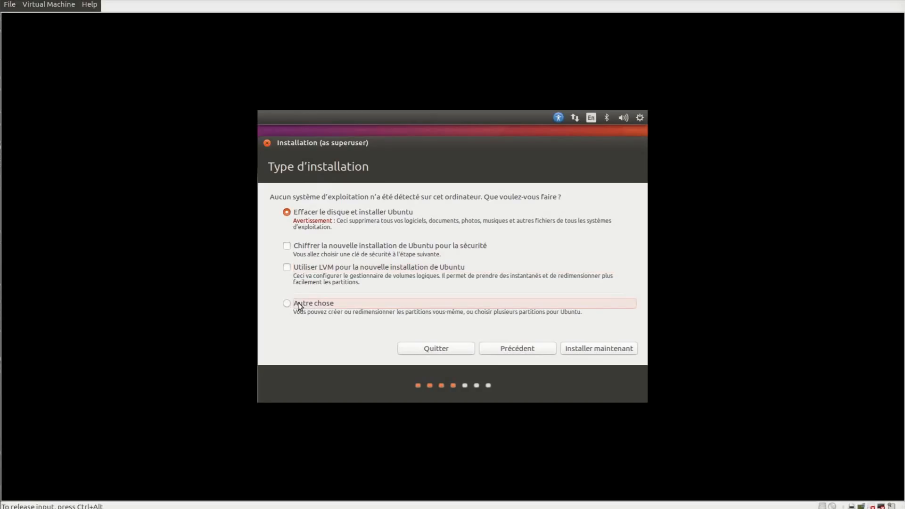
left_click(296, 212)
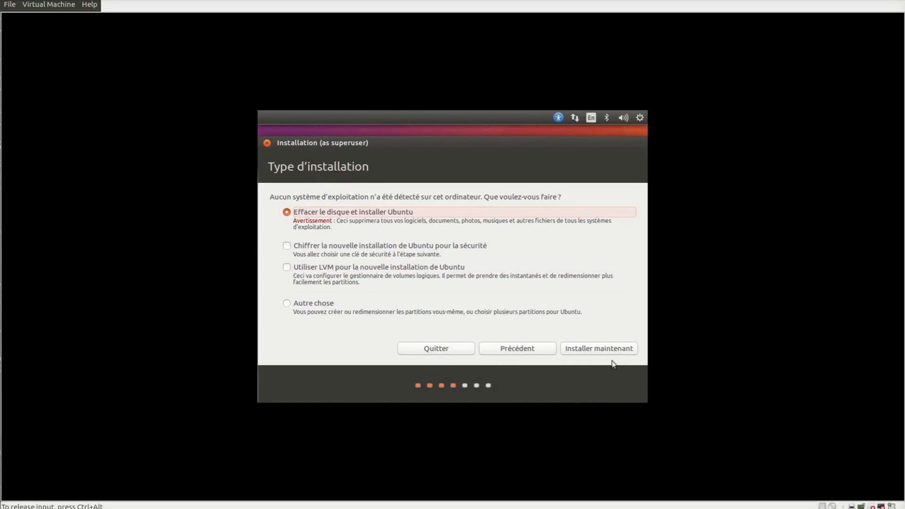
left_click(579, 348)
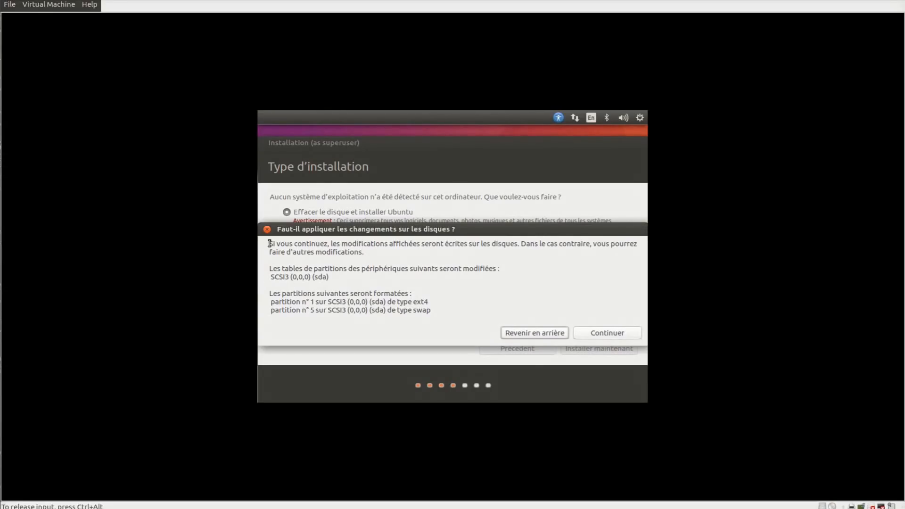
- Confirm the disk changes, then accept Paris as location and the Français keyboard layout
left_click(603, 336)
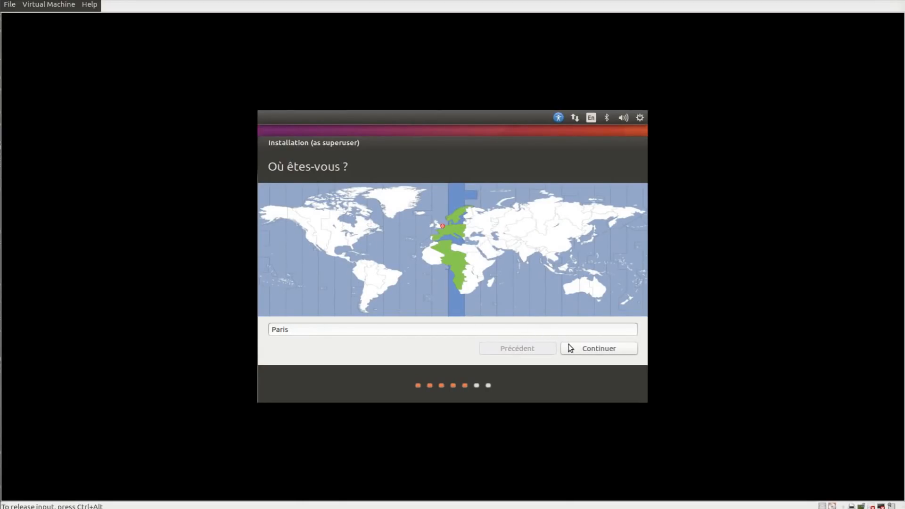
left_click(592, 348)
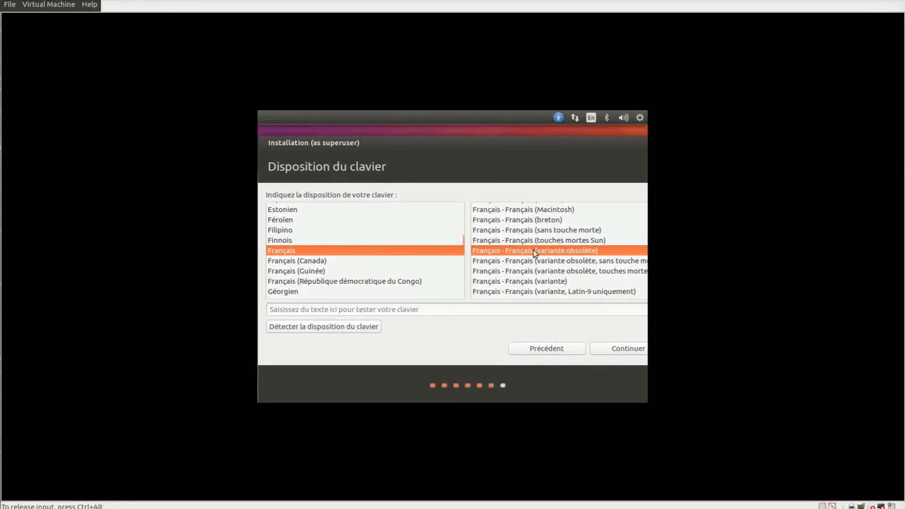
left_click(583, 348)
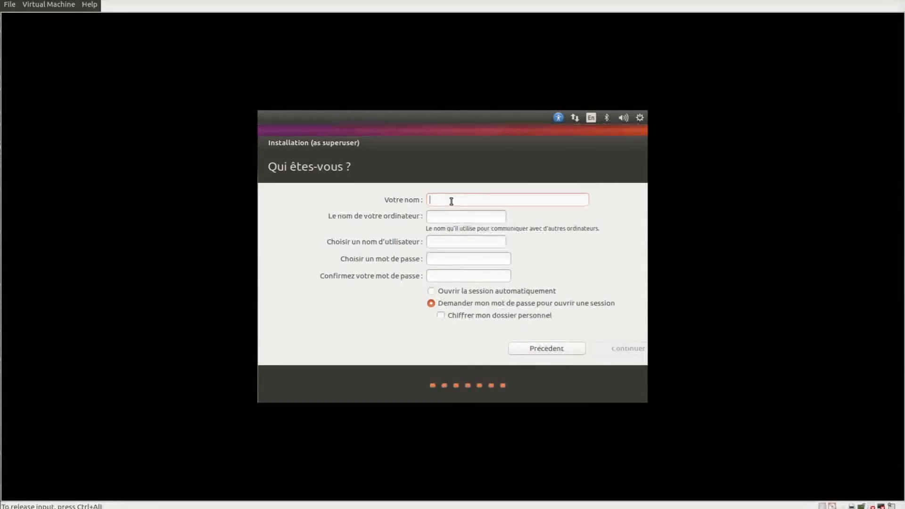
- Enter the user's name and account details, select 'Demander mon mot de passe', and submit
type("test")
key("Tab")
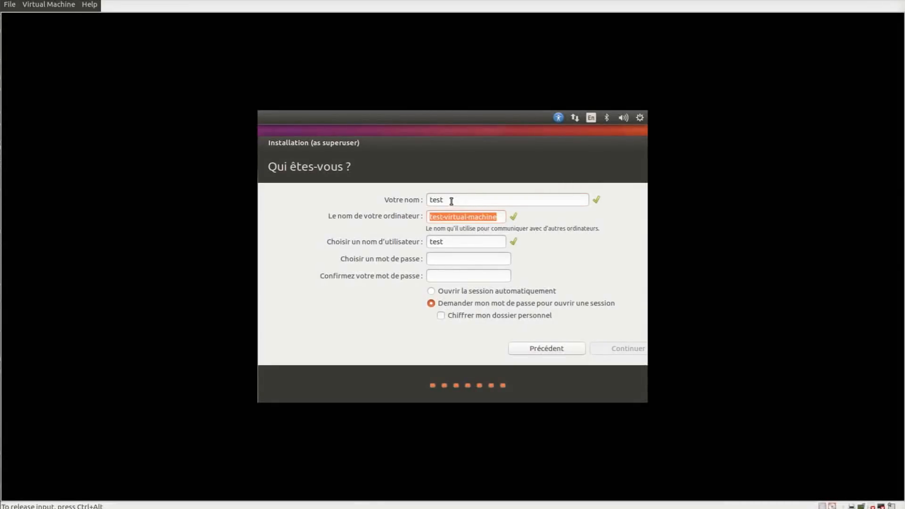
left_click_drag(449, 200, 432, 201)
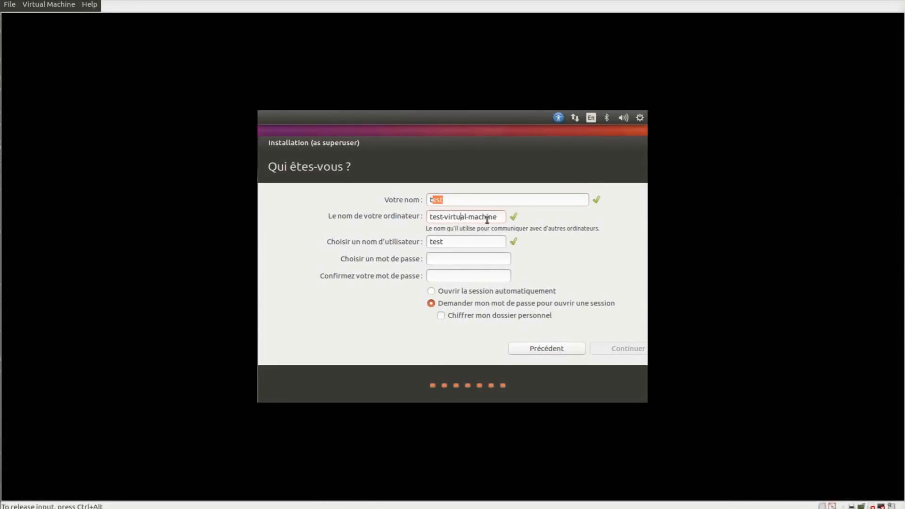
key("Tab")
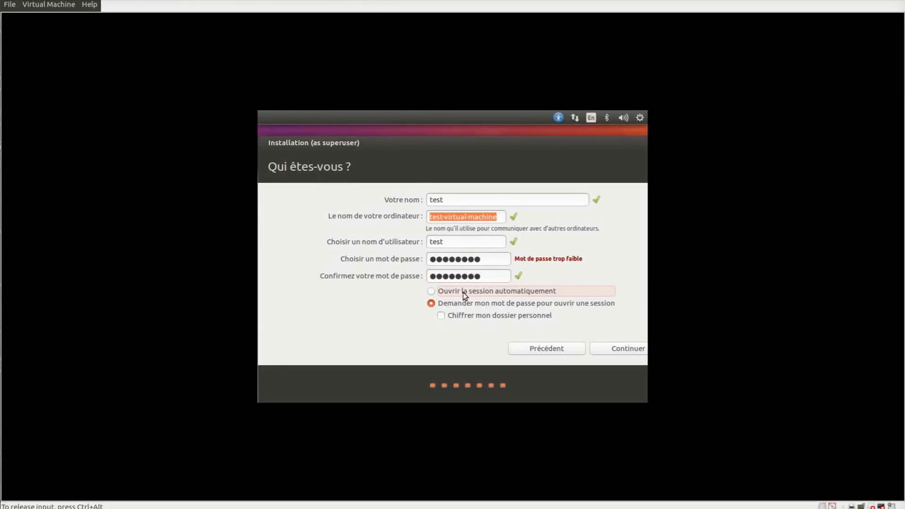
left_click(463, 292)
left_click(505, 306)
key("Return")
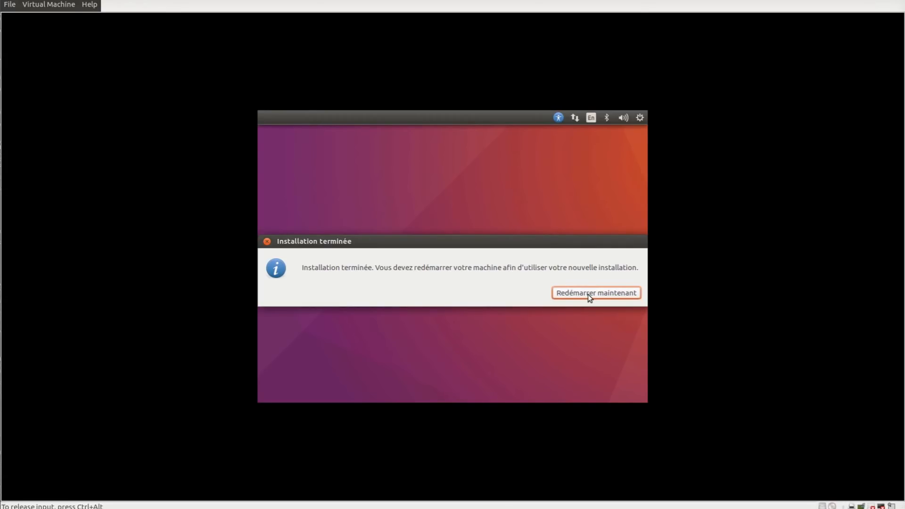
- Choose Redémarrer maintenant to reboot into the newly installed Ubuntu
left_click(587, 294)
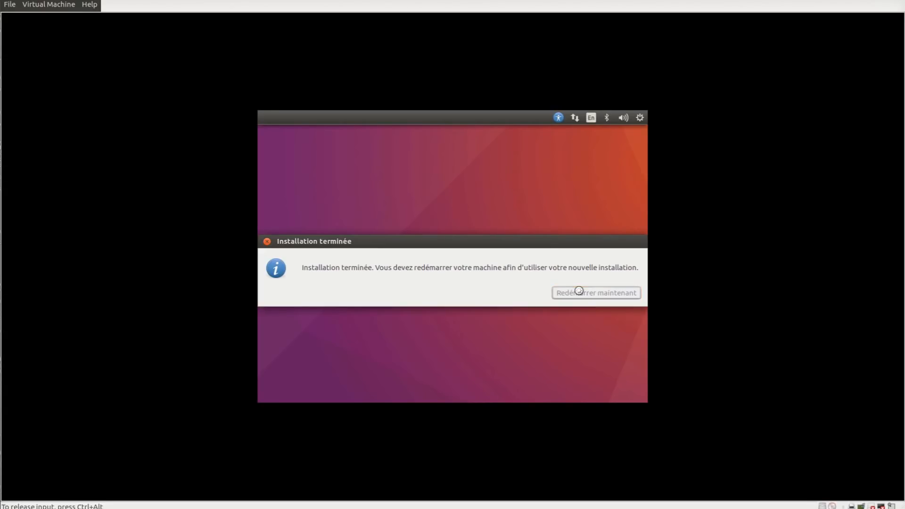